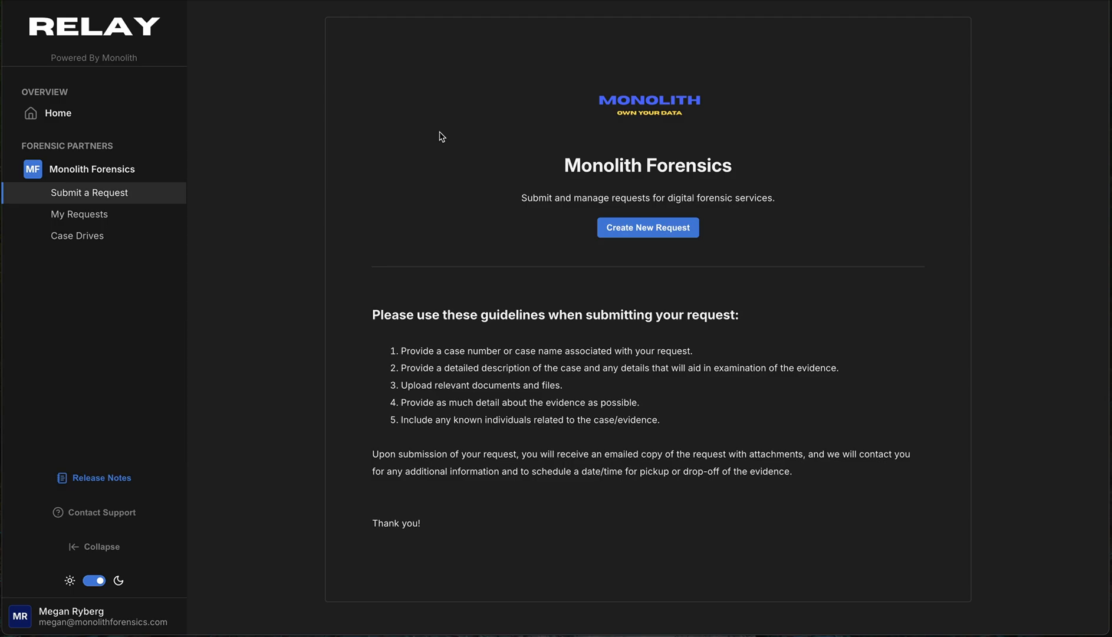
Open the submitted Yellow Volcano request and review who requested it
{"action": "left_click", "coordinate": [114, 224]}
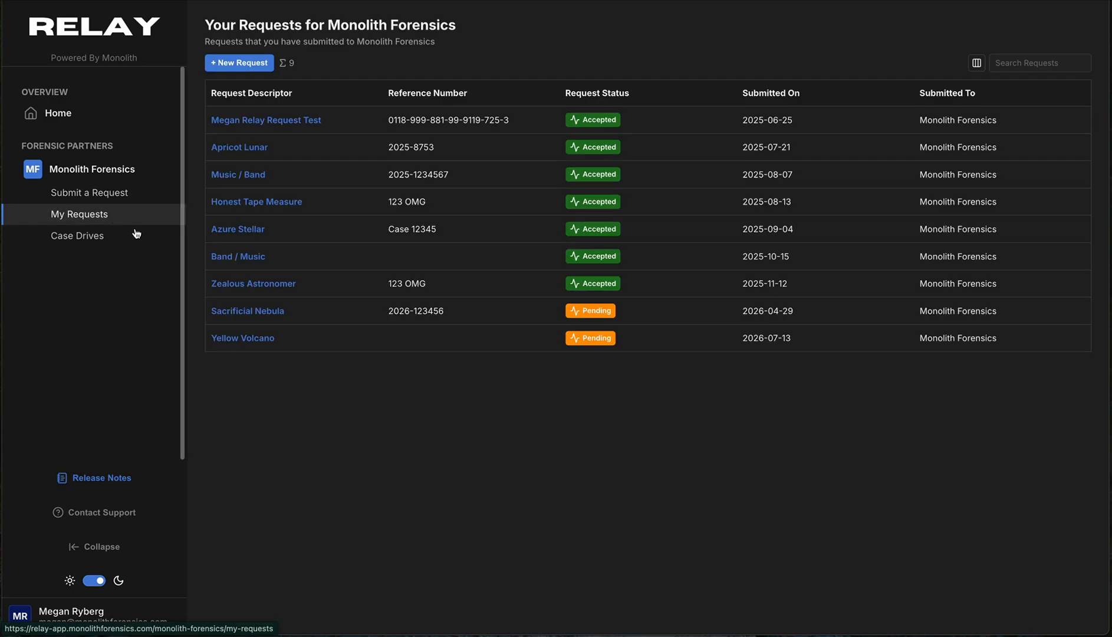
{"action": "left_click", "coordinate": [255, 341]}
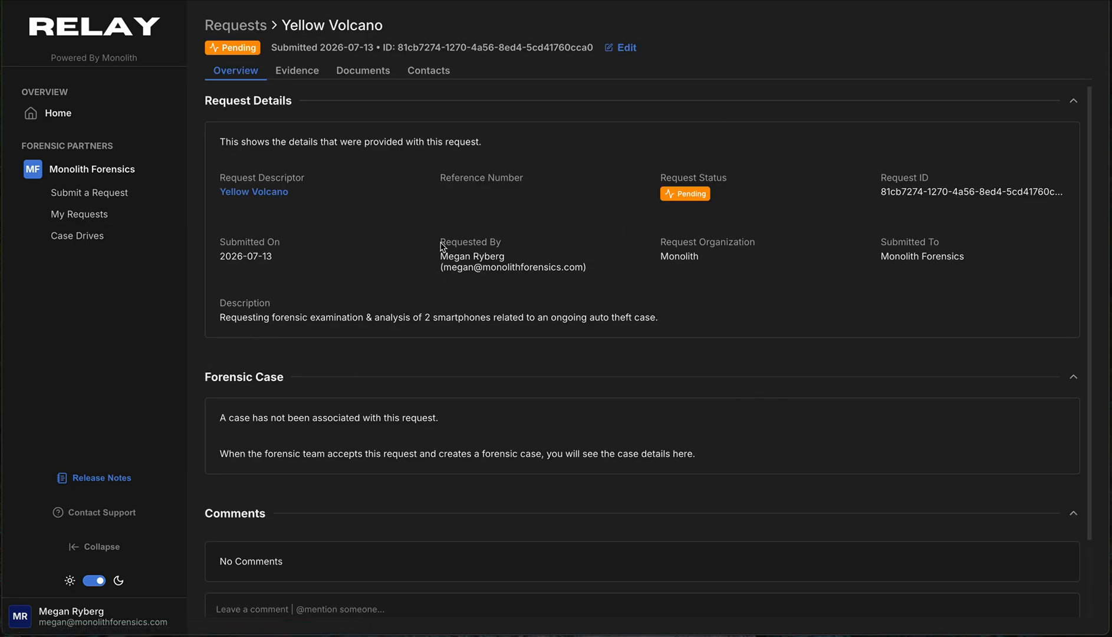
{"action": "left_click_drag", "start_coordinate": [440, 251], "coordinate": [598, 287]}
{"action": "left_click", "coordinate": [595, 287]}
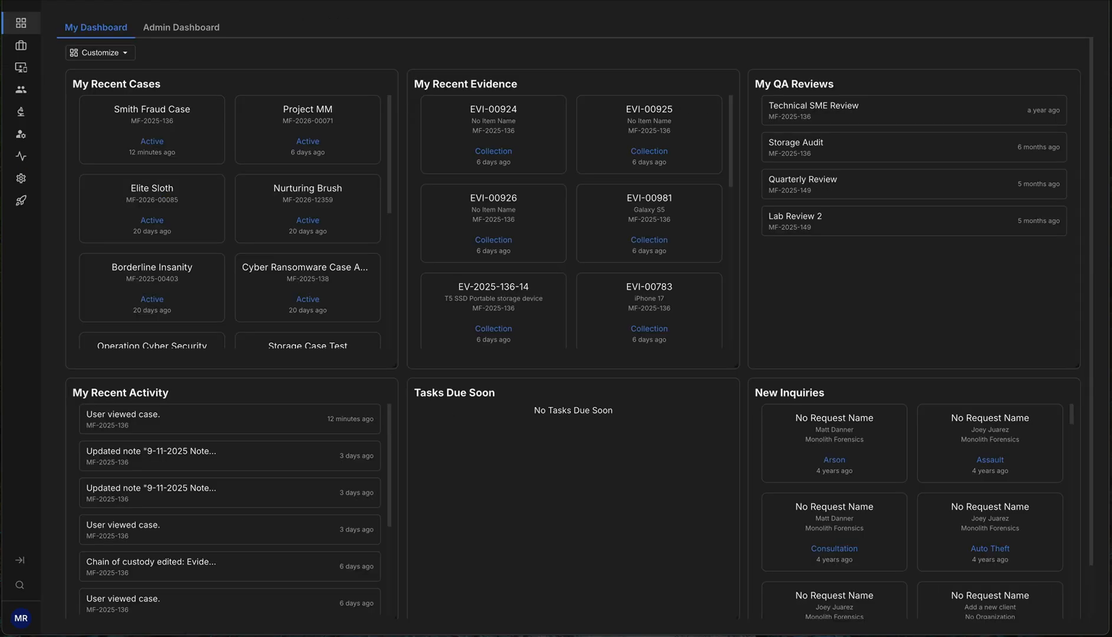
Switch to Monolith, open the Yellow Volcano inquiry to review its requestor info and details, and return to the inquiries list
{"action": "mouse_move", "coordinate": [21, 39]}
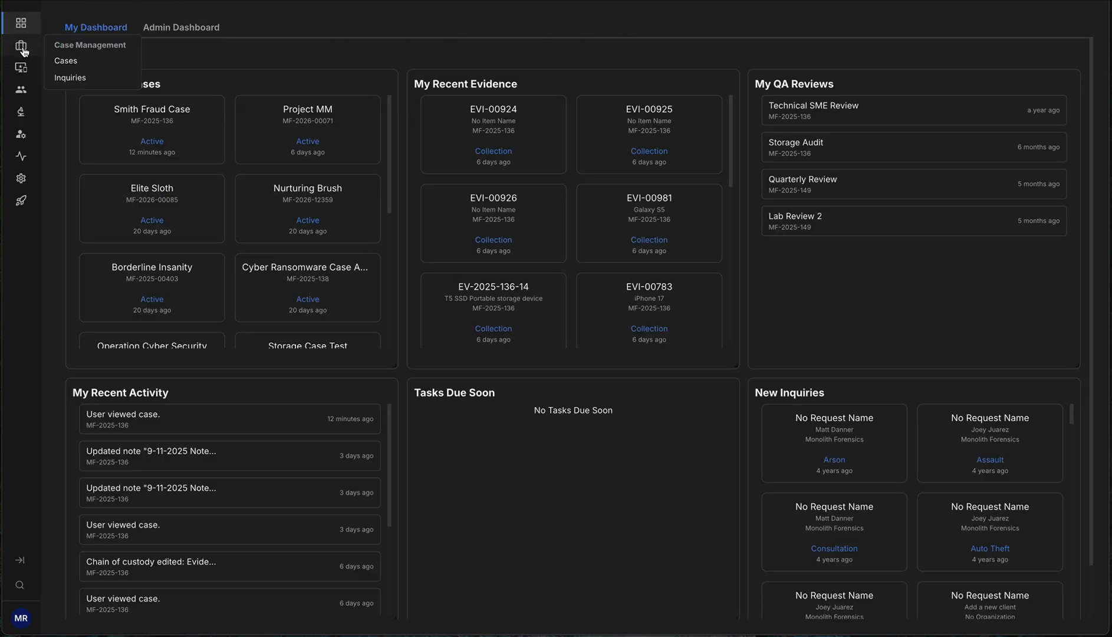
{"action": "left_click", "coordinate": [70, 78]}
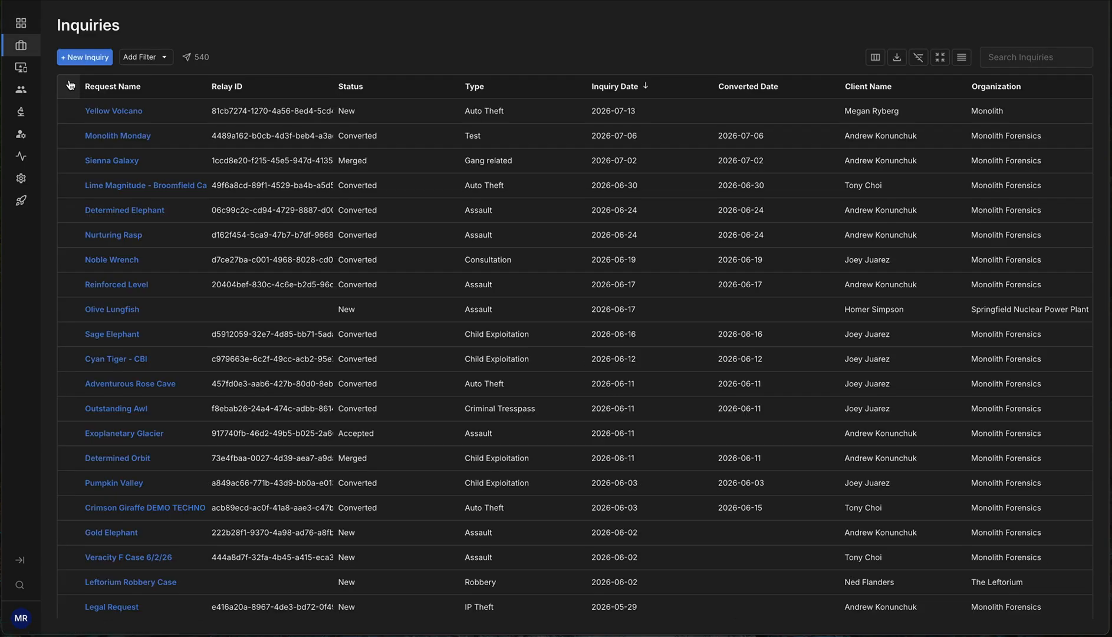
{"action": "left_click", "coordinate": [118, 116]}
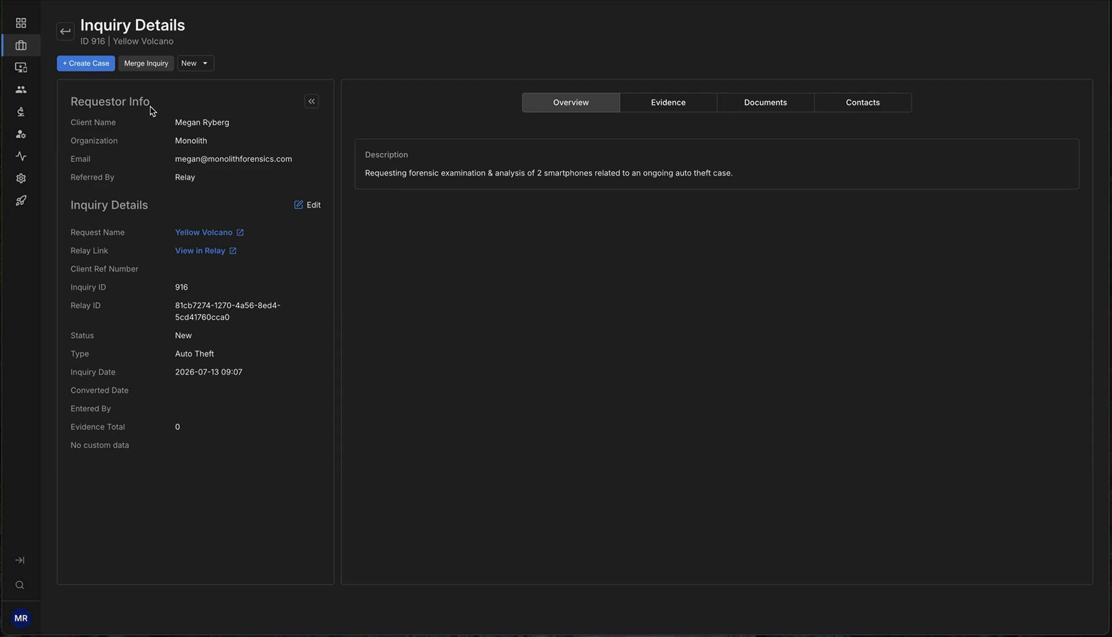
{"action": "left_click", "coordinate": [66, 32]}
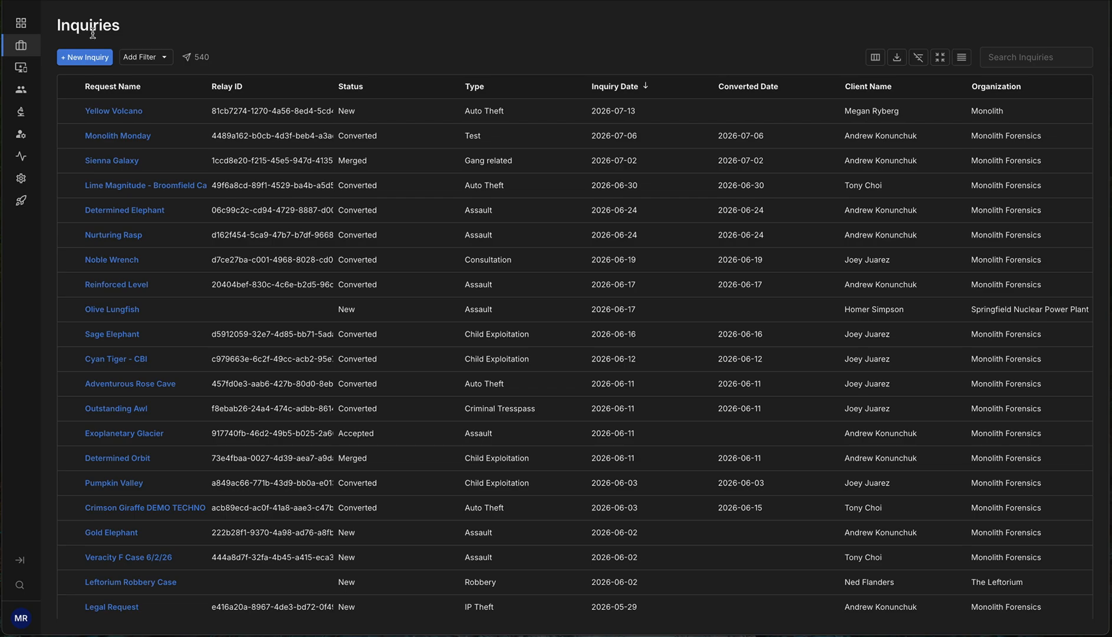
Start a new inquiry named "Red Volcano" and assign the existing client from Springfield Nuclear Power Plant, searching by surname
{"action": "left_click", "coordinate": [86, 58]}
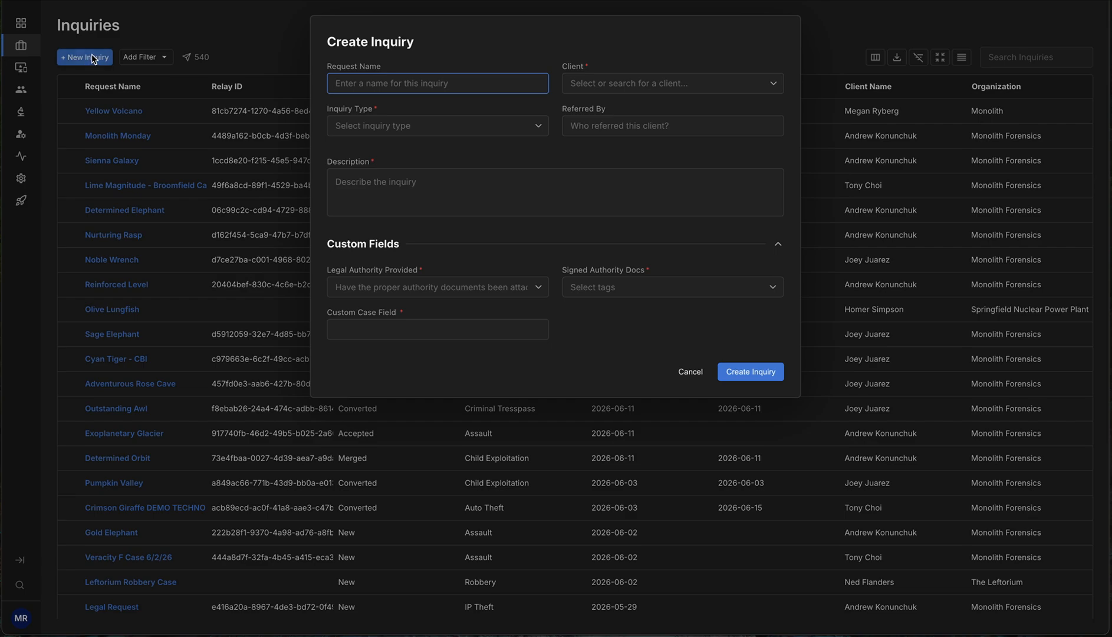
{"action": "type", "text": "Red Volcano"}
{"action": "key", "text": "Tab"}
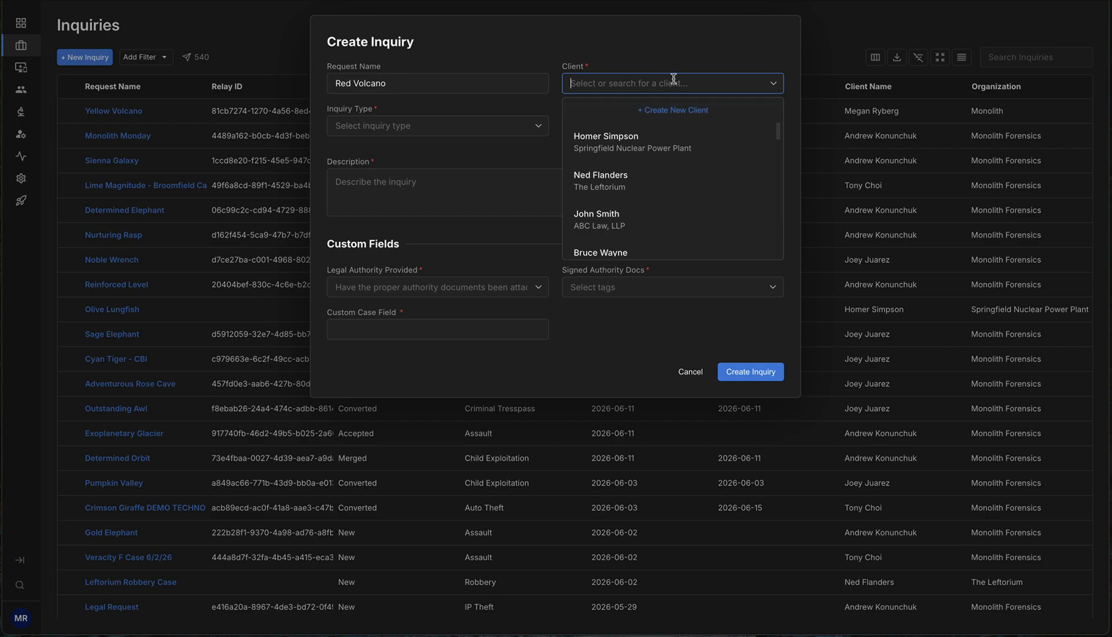
{"action": "type", "text": "carlsen"}
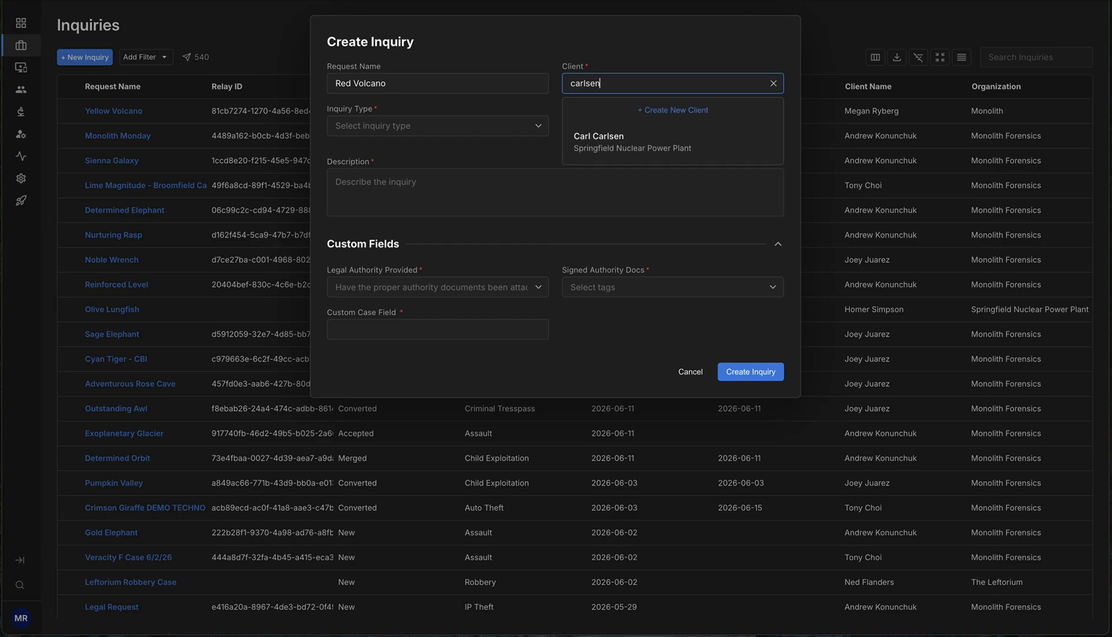
{"action": "left_click", "coordinate": [668, 147]}
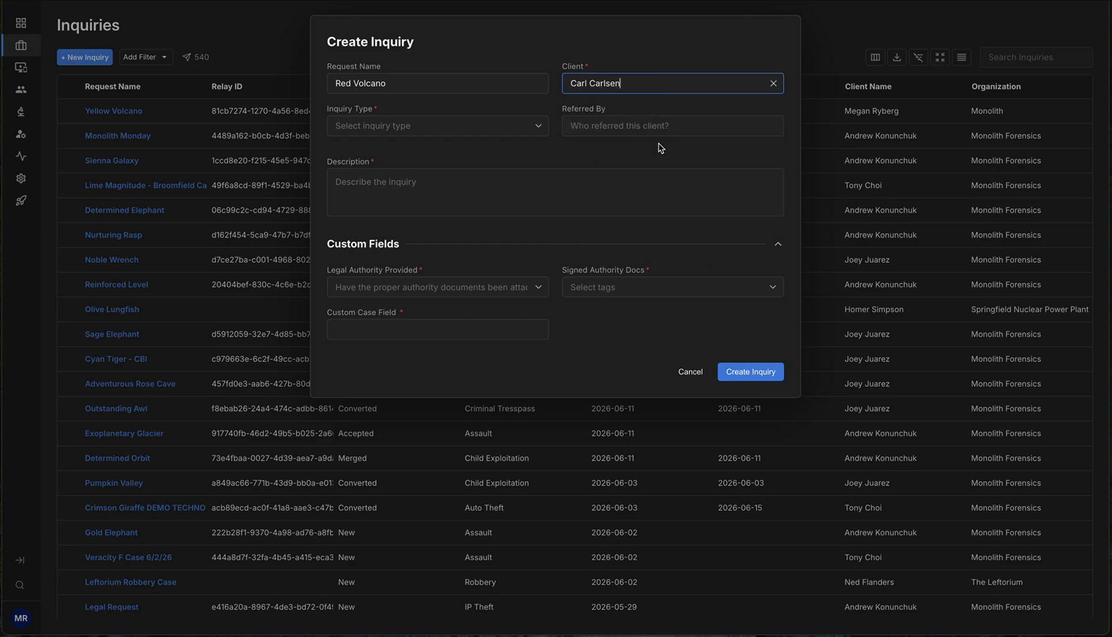
Set the inquiry type to Assault and enter the description "This is a new assault case we're investigating."
{"action": "left_click", "coordinate": [524, 124]}
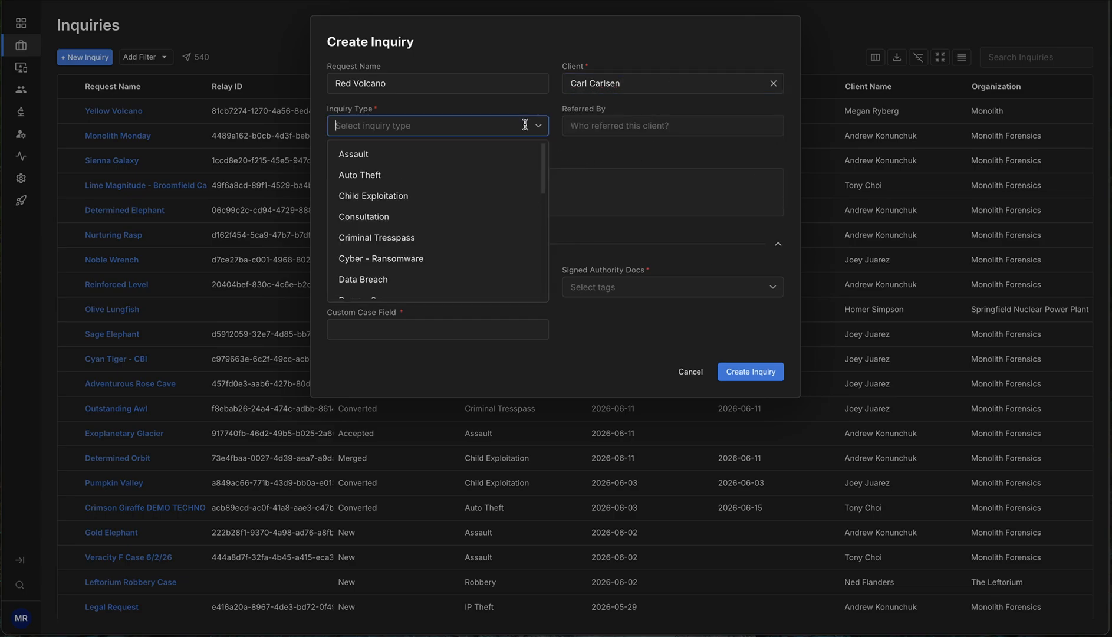
{"action": "left_click", "coordinate": [511, 158]}
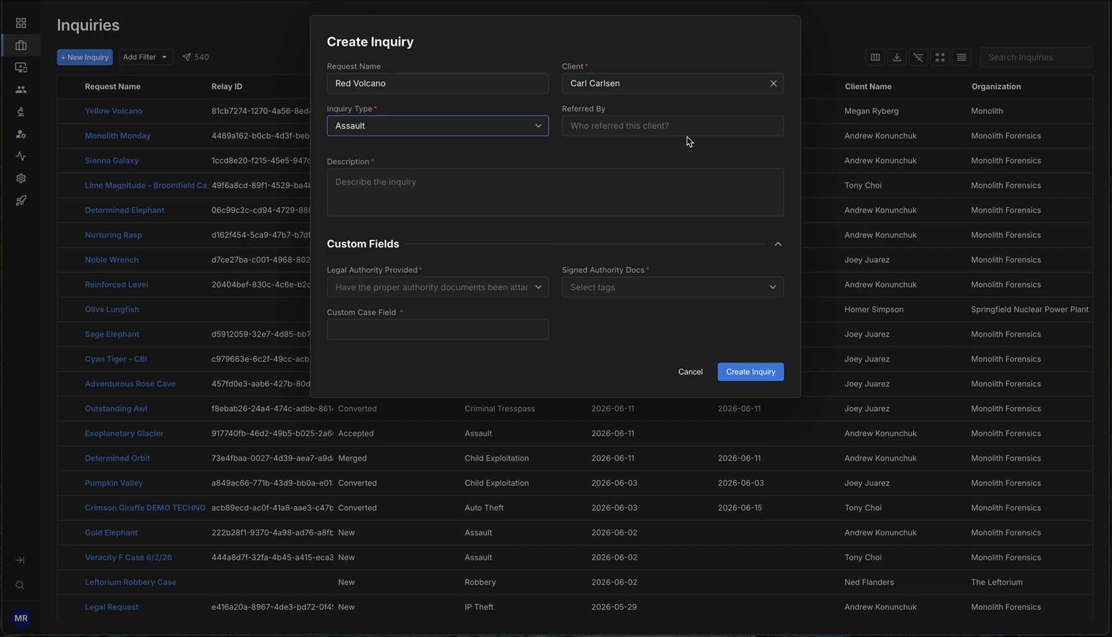
{"action": "left_click", "coordinate": [679, 182]}
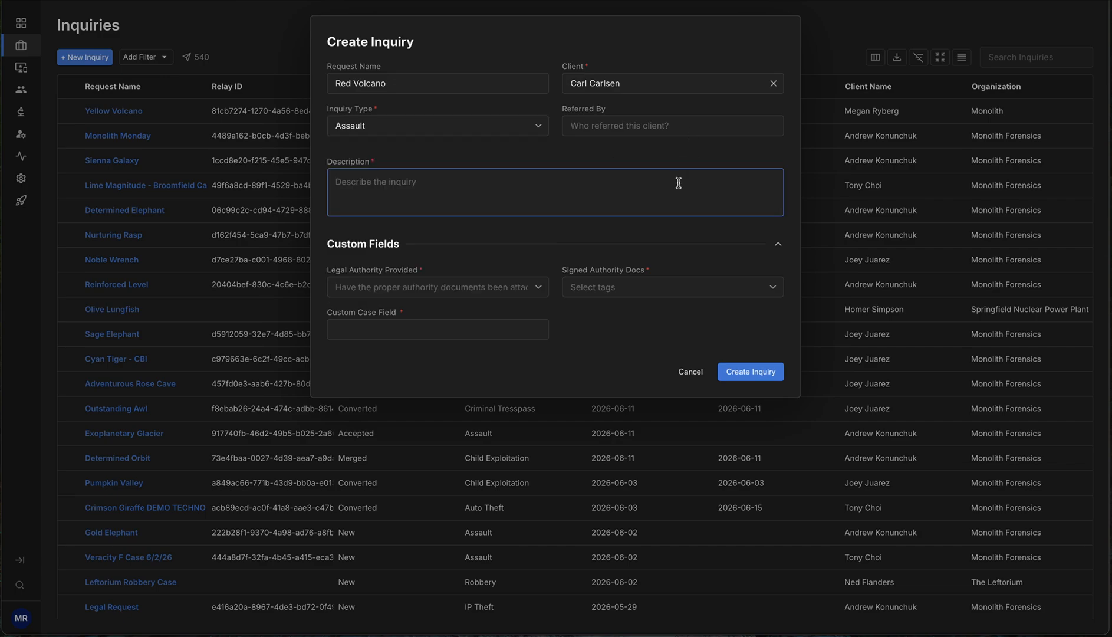
{"action": "type", "text": "This is a new assullt case we'"}
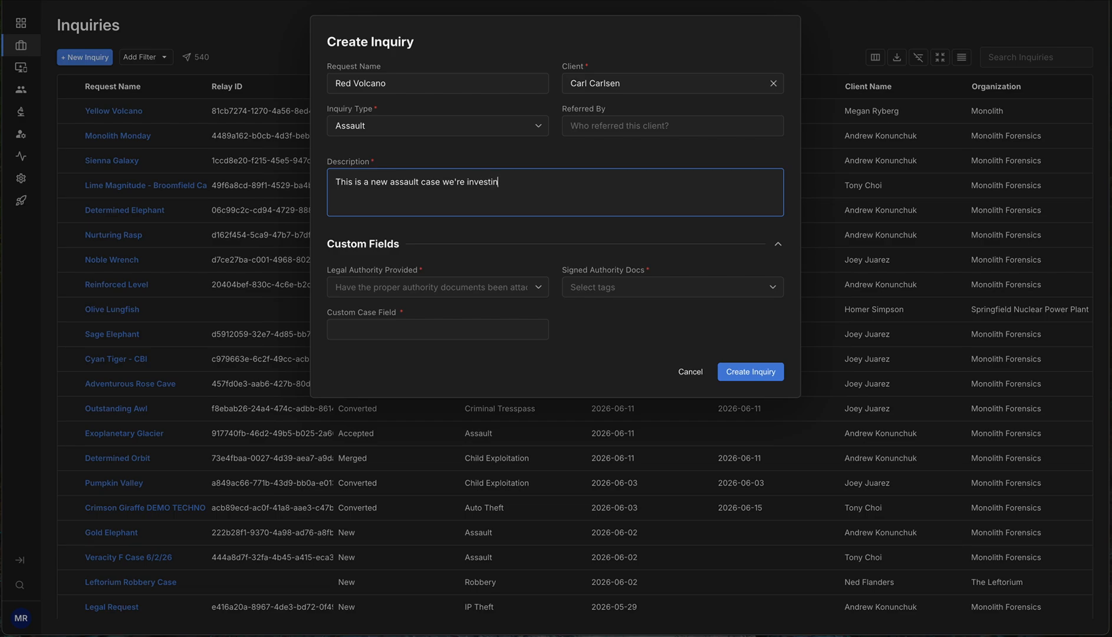
{"action": "type", "text": "re investigating"}
Set Legal Authority Provided to Yes, Signed Authority Docs to Doc 1 and Custom Case Field to 123, and create the inquiry
{"action": "left_click", "coordinate": [536, 296]}
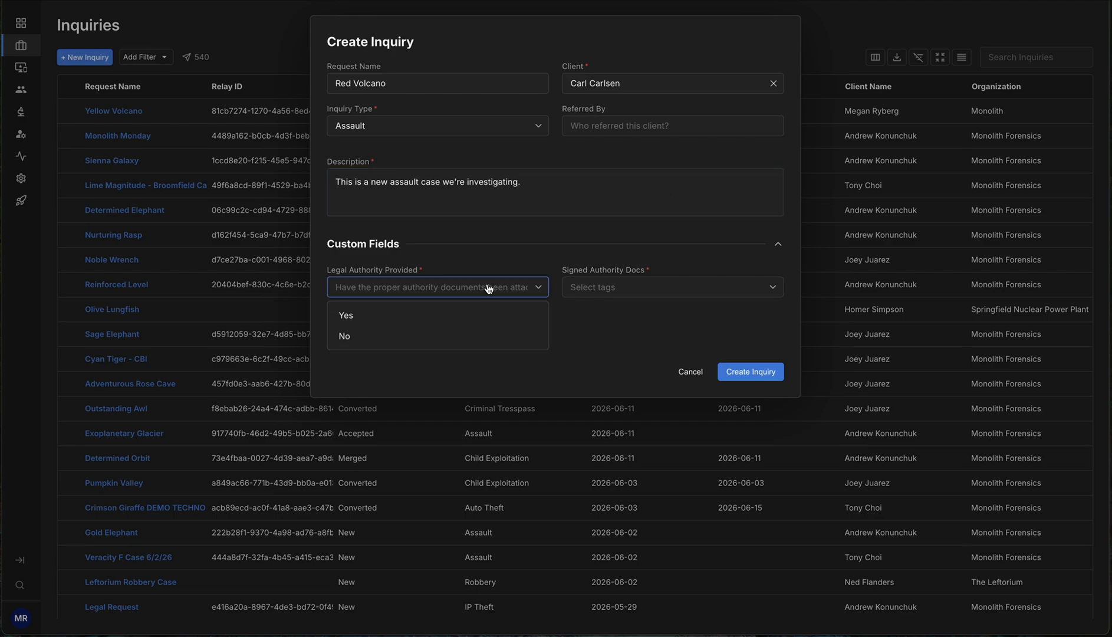
{"action": "left_click", "coordinate": [410, 317]}
{"action": "left_click", "coordinate": [649, 293]}
{"action": "left_click", "coordinate": [622, 314]}
{"action": "left_click", "coordinate": [511, 322]}
{"action": "left_click", "coordinate": [502, 322]}
{"action": "type", "text": "123"}
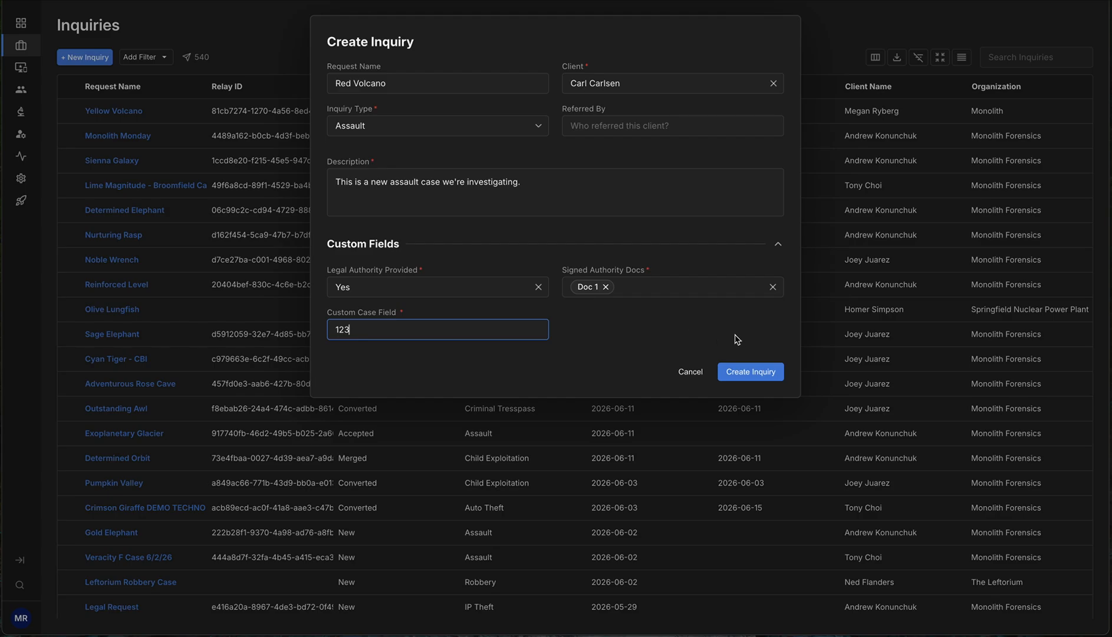
{"action": "left_click", "coordinate": [751, 371]}
{"action": "left_click", "coordinate": [751, 371]}
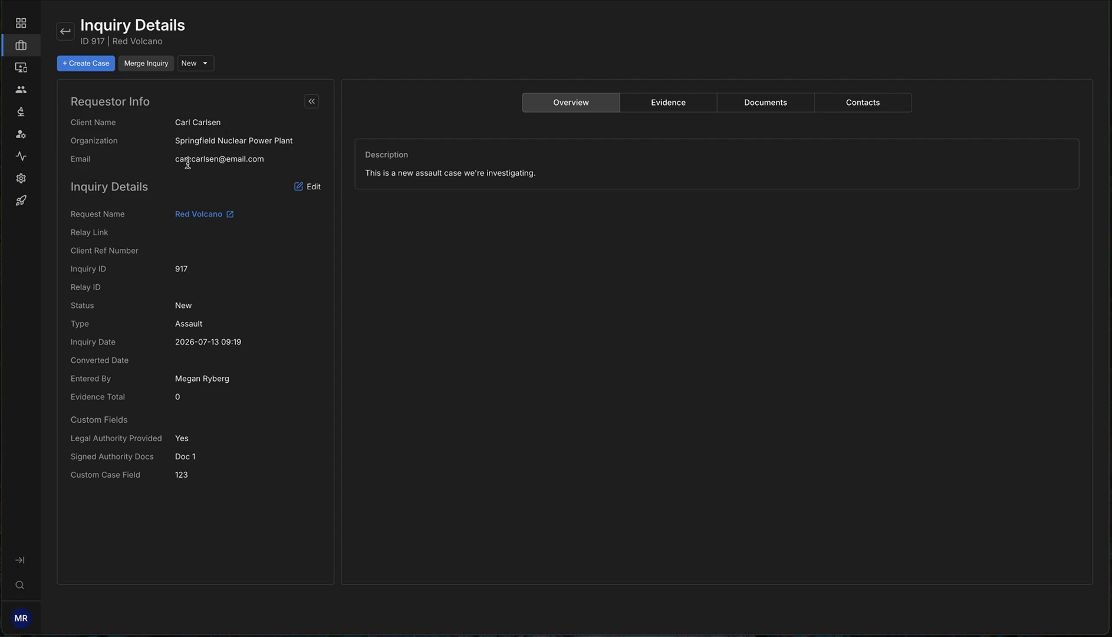
Convert the Red Volcano inquiry into a case with Low priority, importing evidence, people and documents
{"action": "left_click", "coordinate": [102, 69]}
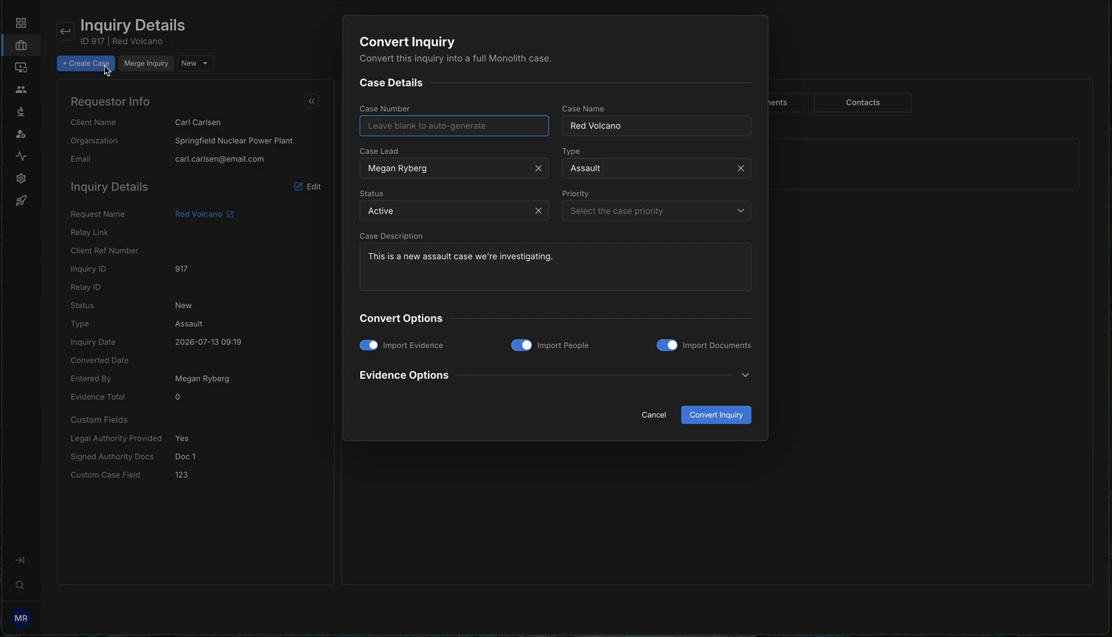
{"action": "left_click", "coordinate": [633, 212]}
{"action": "left_click", "coordinate": [626, 282]}
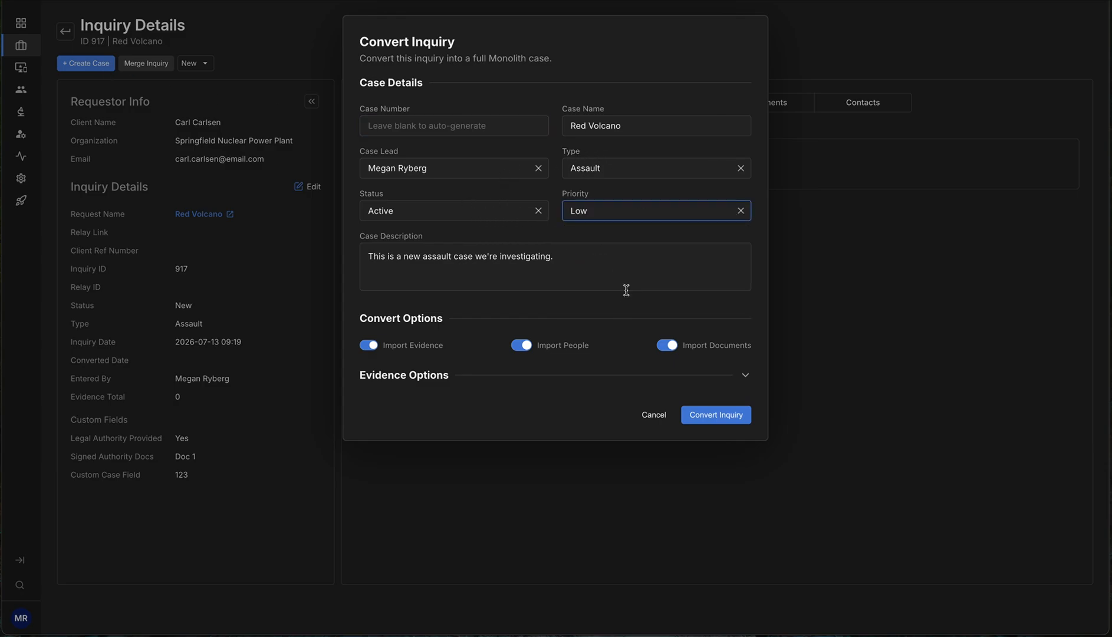
{"action": "left_click", "coordinate": [700, 381]}
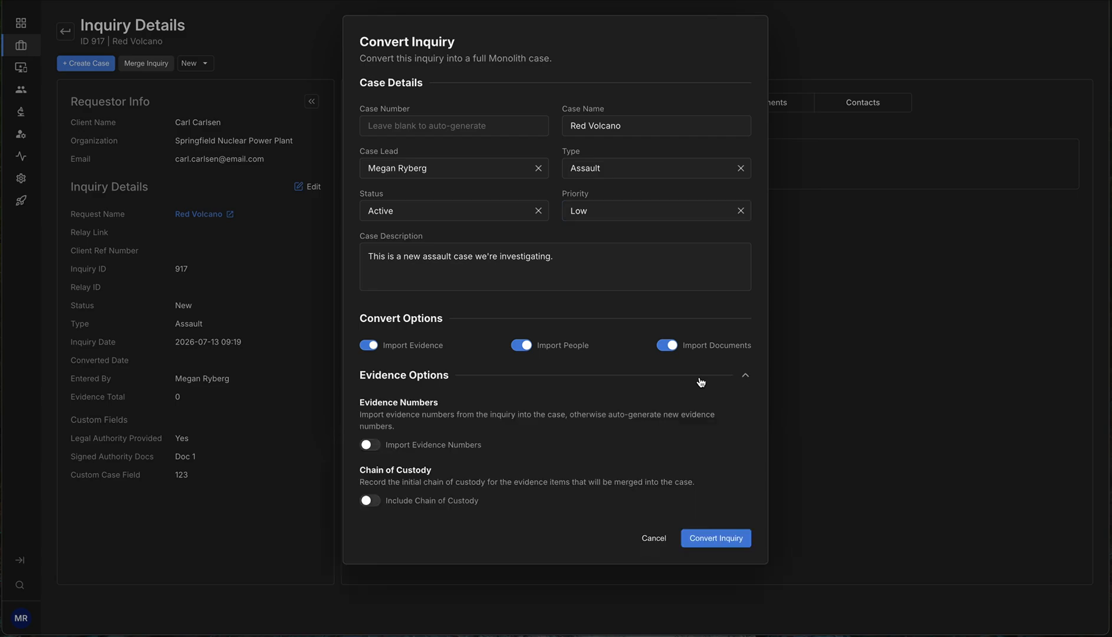
{"action": "left_click", "coordinate": [701, 381]}
{"action": "left_click", "coordinate": [730, 421]}
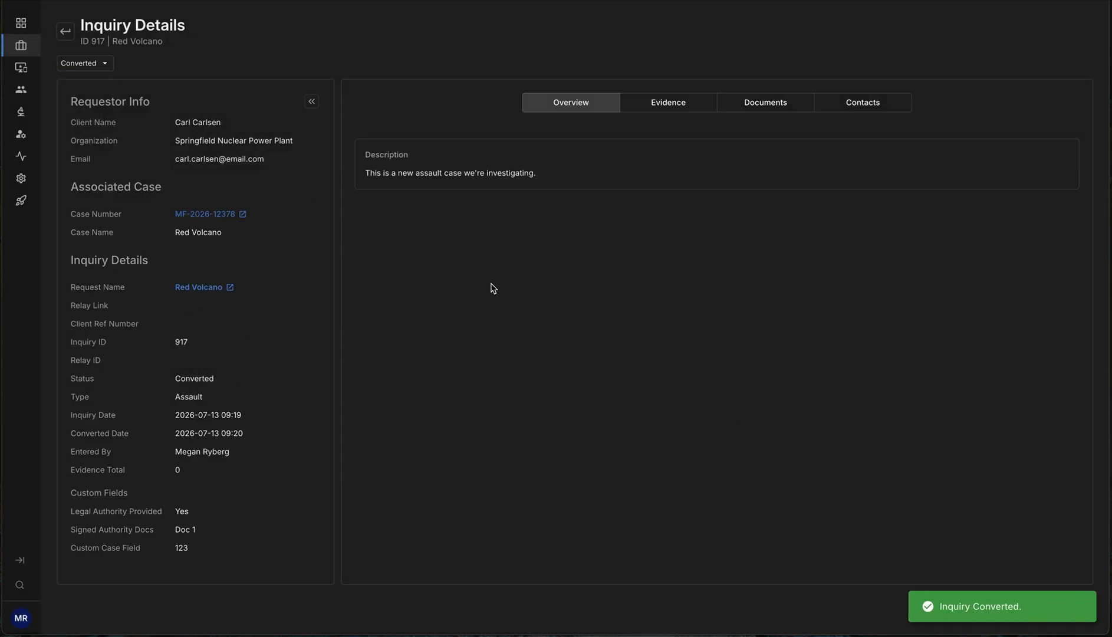
Open the case associated with the Red Volcano inquiry and review its client name and organization
{"action": "left_click", "coordinate": [220, 214]}
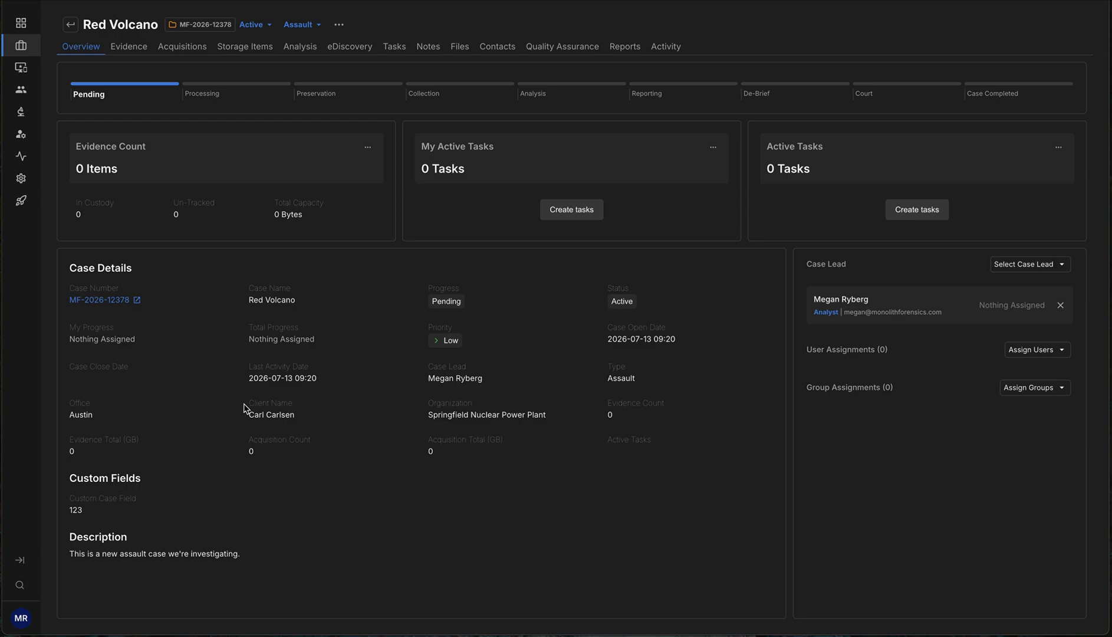
{"action": "left_click_drag", "start_coordinate": [556, 417], "coordinate": [245, 404]}
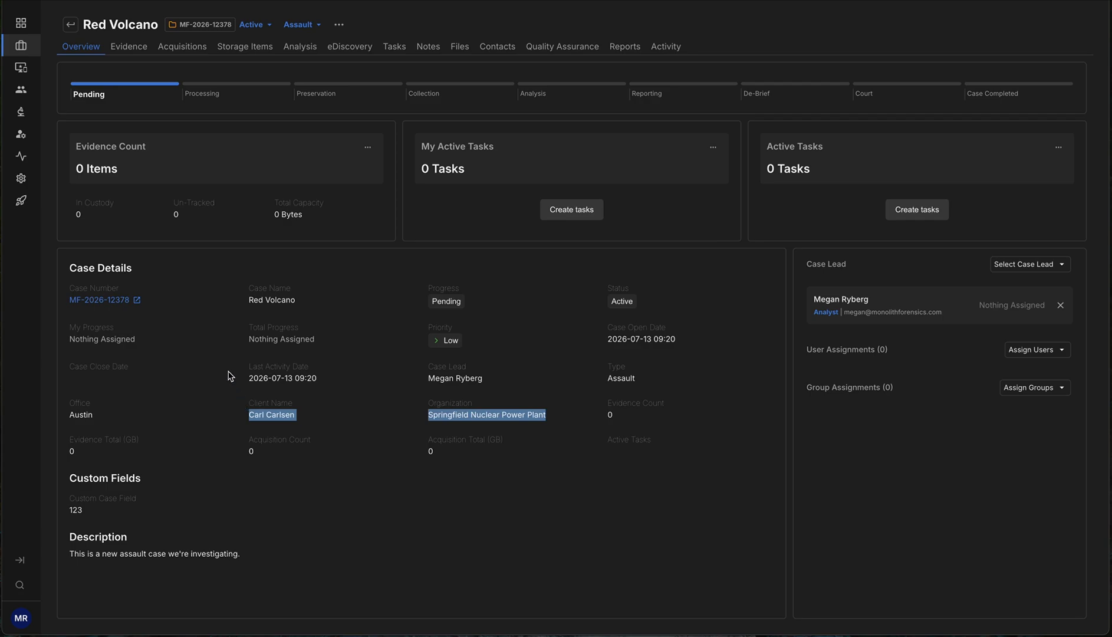
{"action": "left_click", "coordinate": [833, 490]}
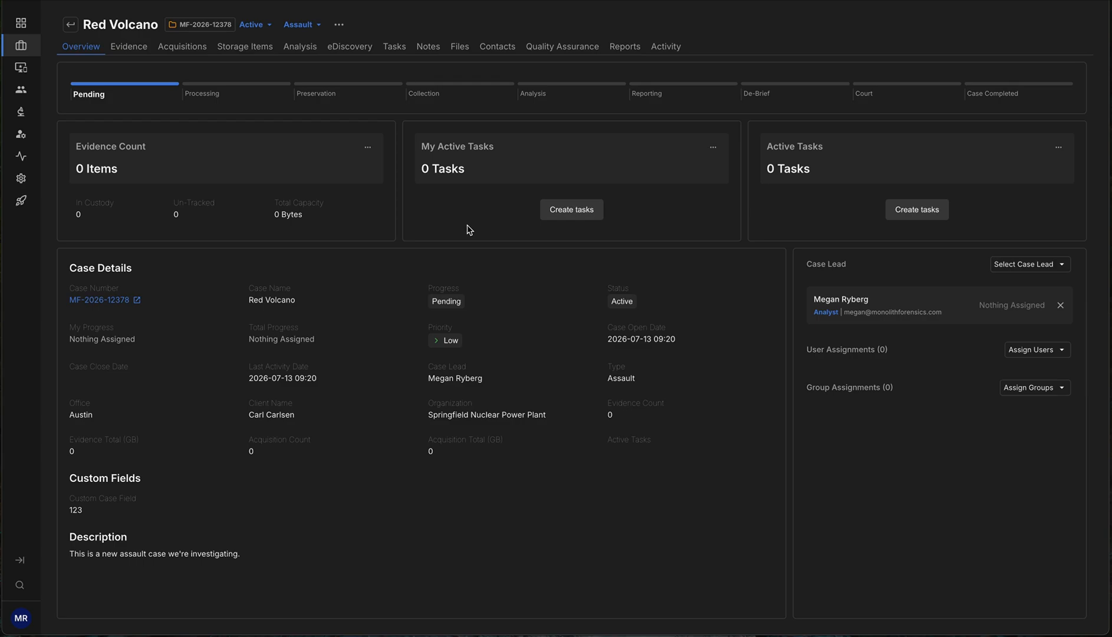
Edit the details of the Smith Fraud Case, setting its client to the one assigned to the Red Volcano case
{"action": "left_click", "coordinate": [70, 25]}
{"action": "left_click", "coordinate": [98, 135]}
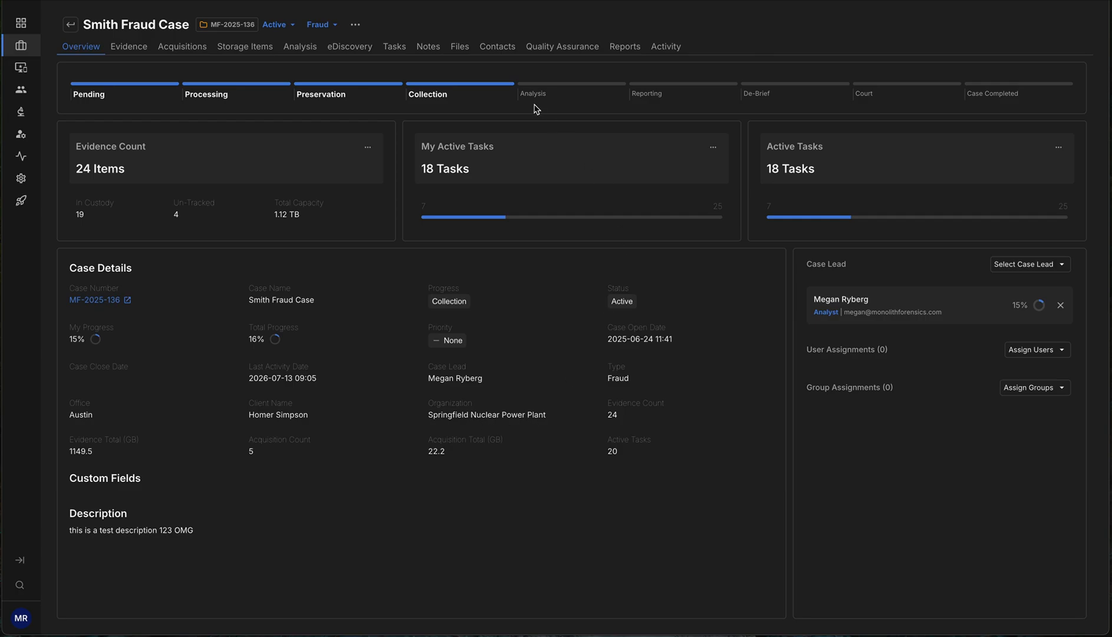
{"action": "left_click", "coordinate": [356, 25]}
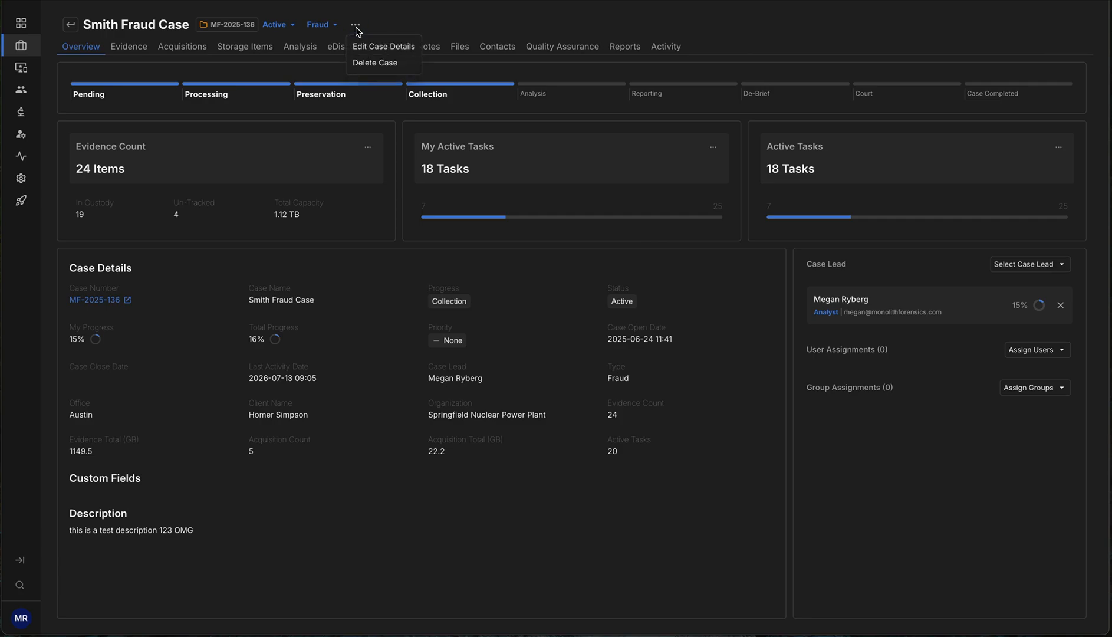
{"action": "left_click", "coordinate": [359, 47]}
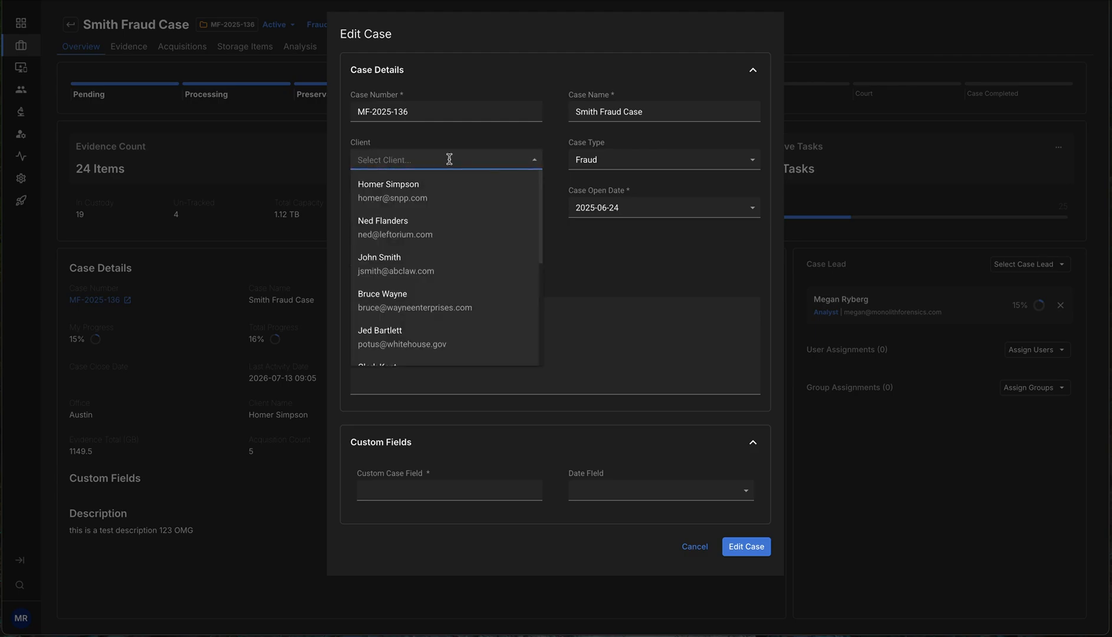
{"action": "type", "text": "carlsen"}
{"action": "left_click", "coordinate": [450, 187]}
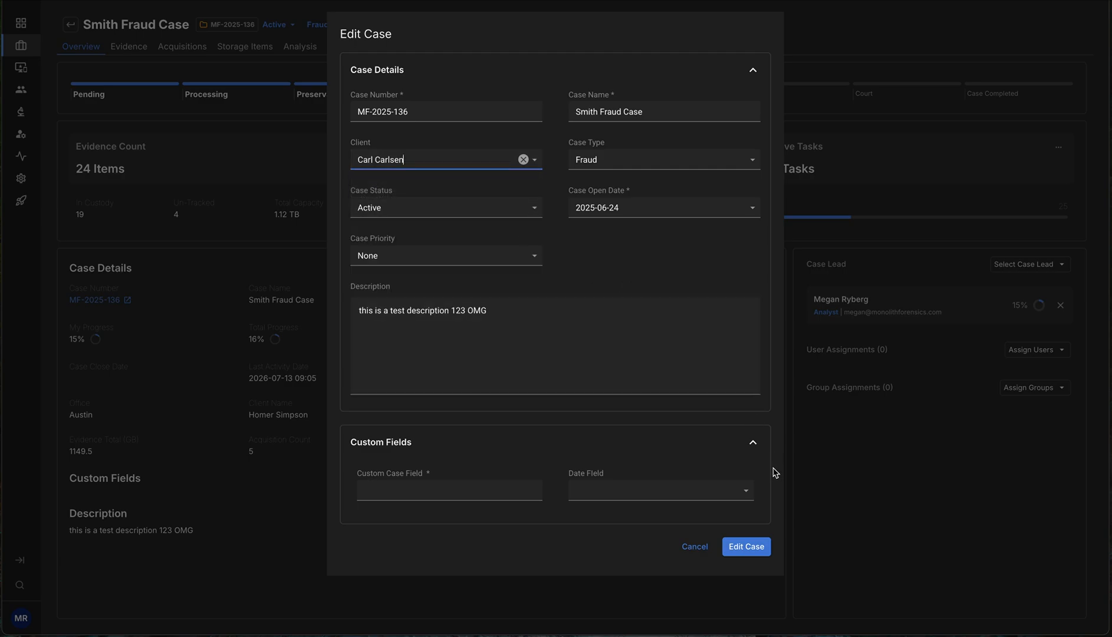
Fill the required Custom Case Field of the Smith Fraud Case with 12354 and save the case edits
{"action": "left_click", "coordinate": [758, 556]}
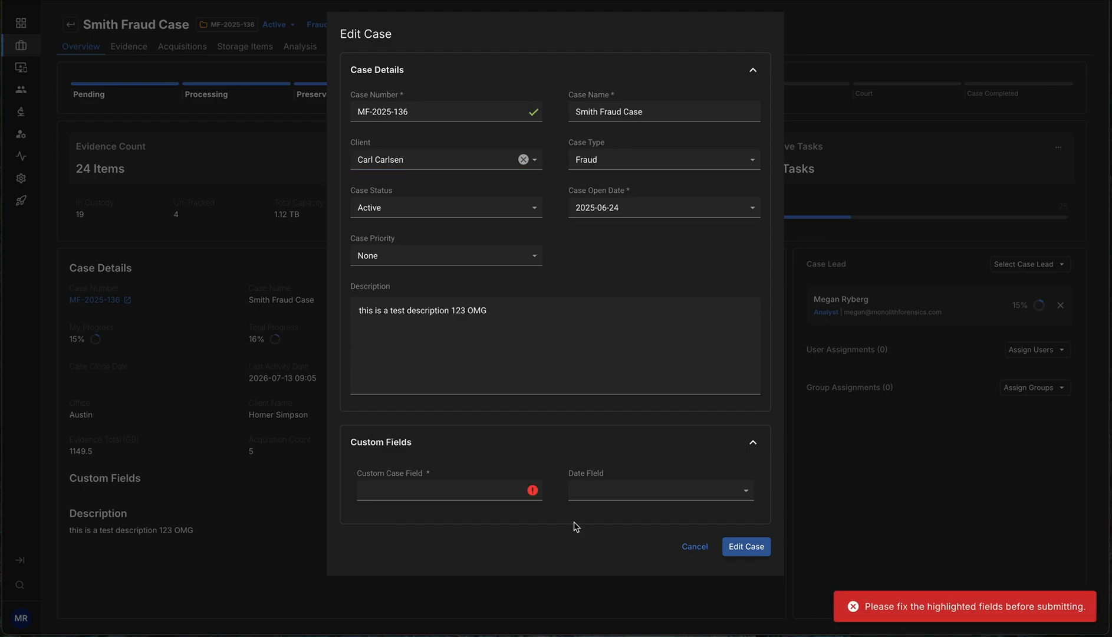
{"action": "left_click", "coordinate": [489, 495]}
{"action": "type", "text": "12354"}
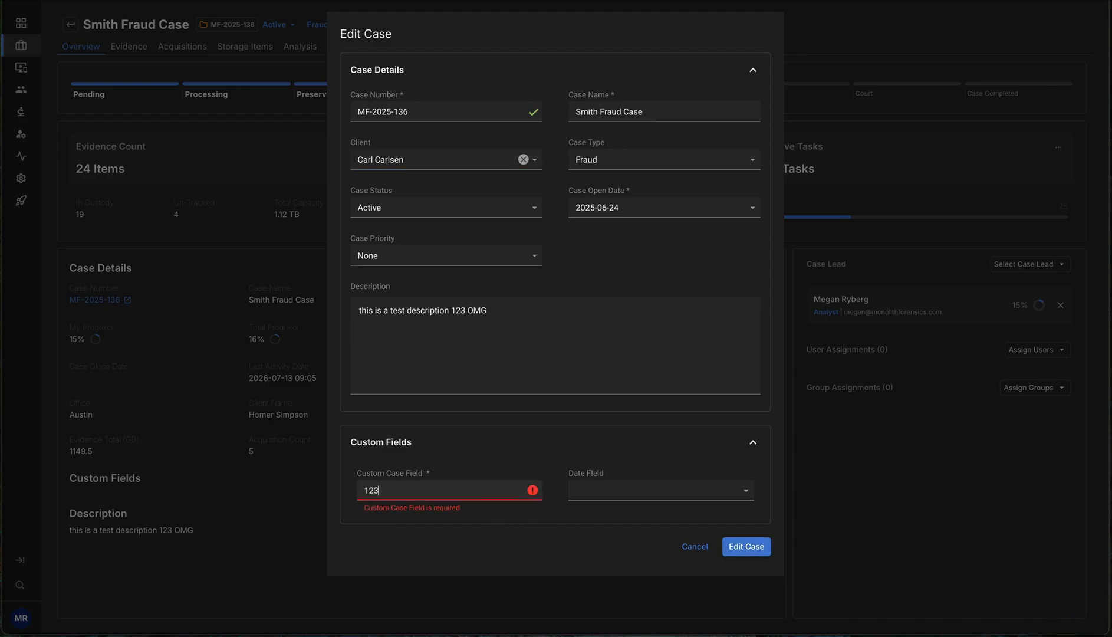
{"action": "left_click", "coordinate": [751, 553]}
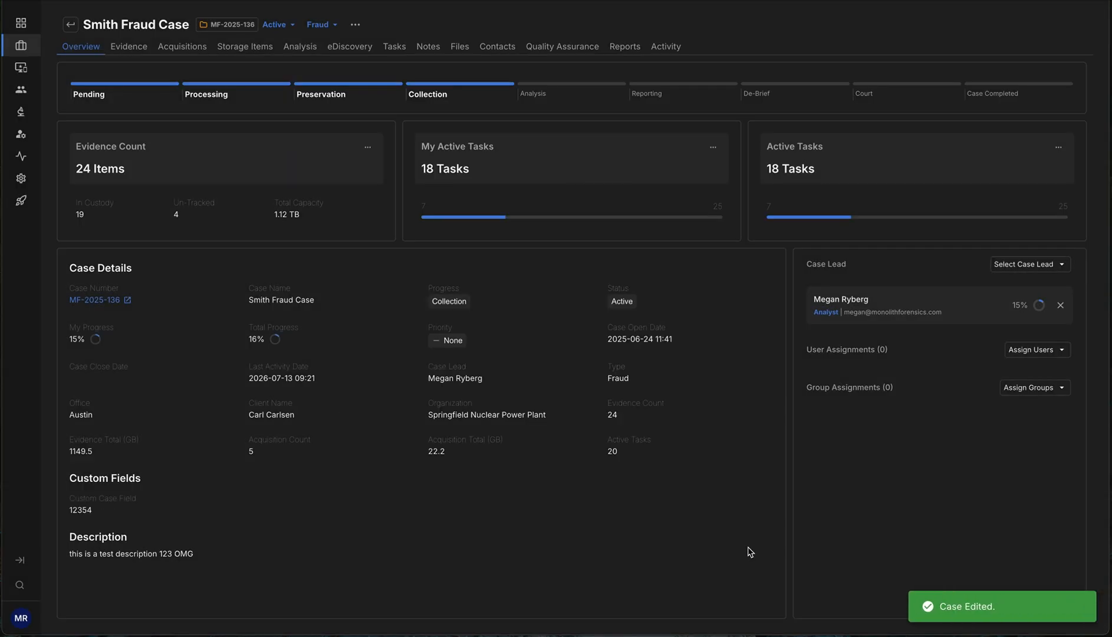